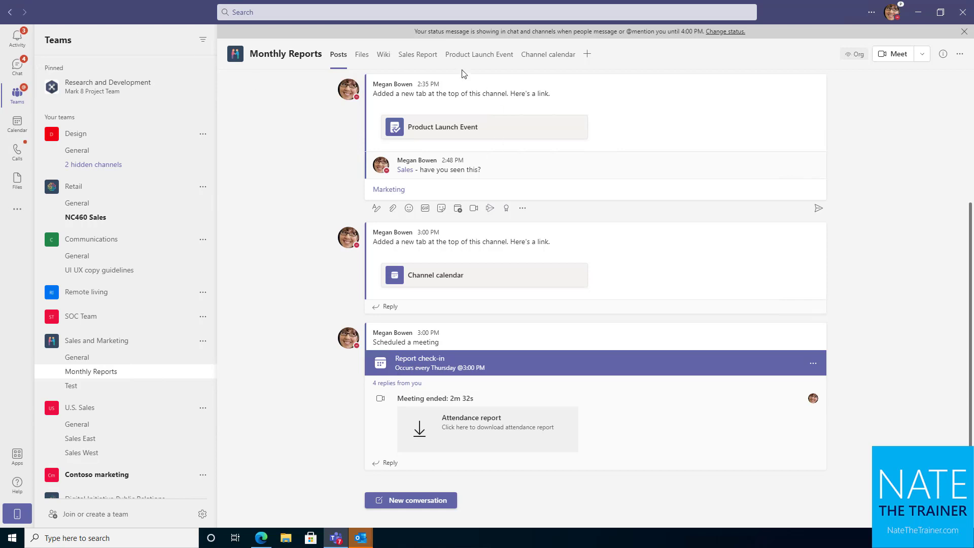
- Open the channel's Sales Report and filter the Sales Performance page to the country Canada
click(425, 56)
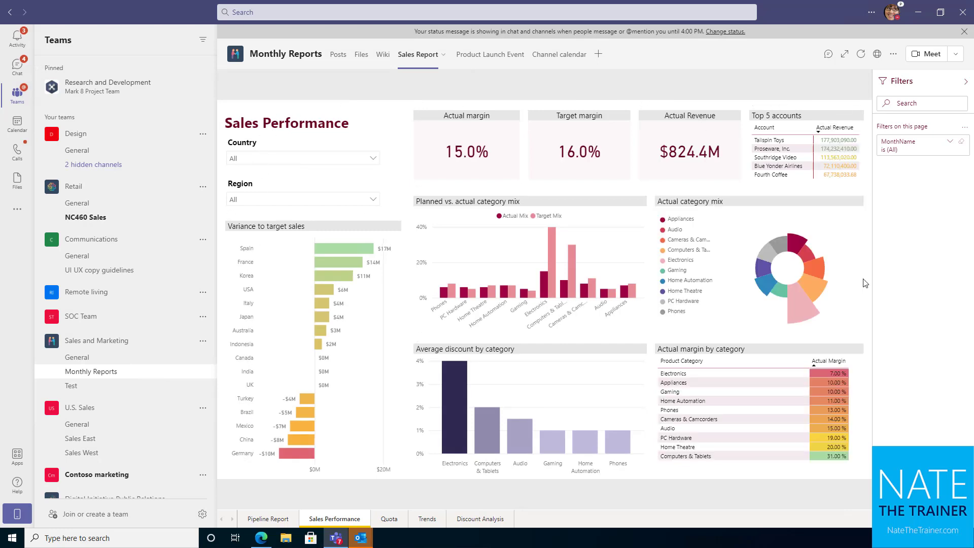
click(374, 159)
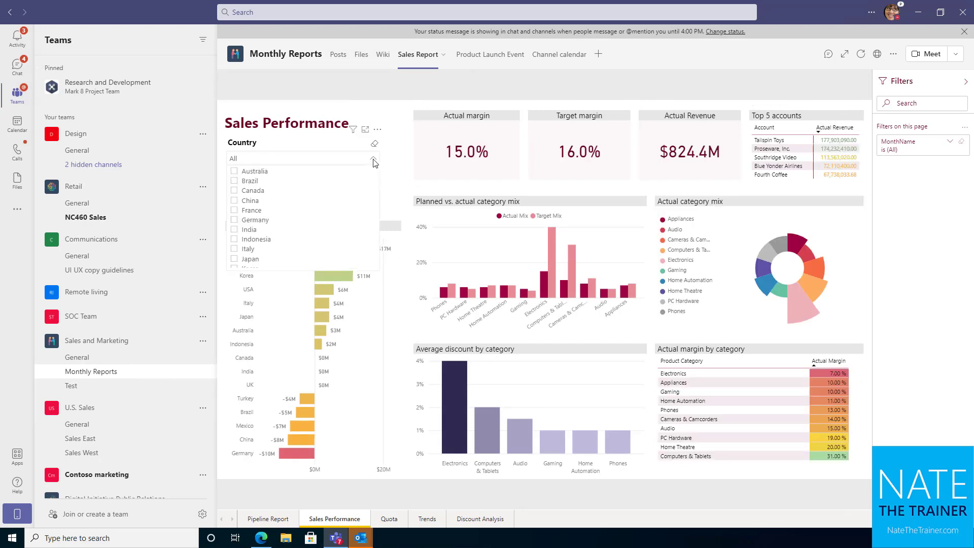
click(262, 192)
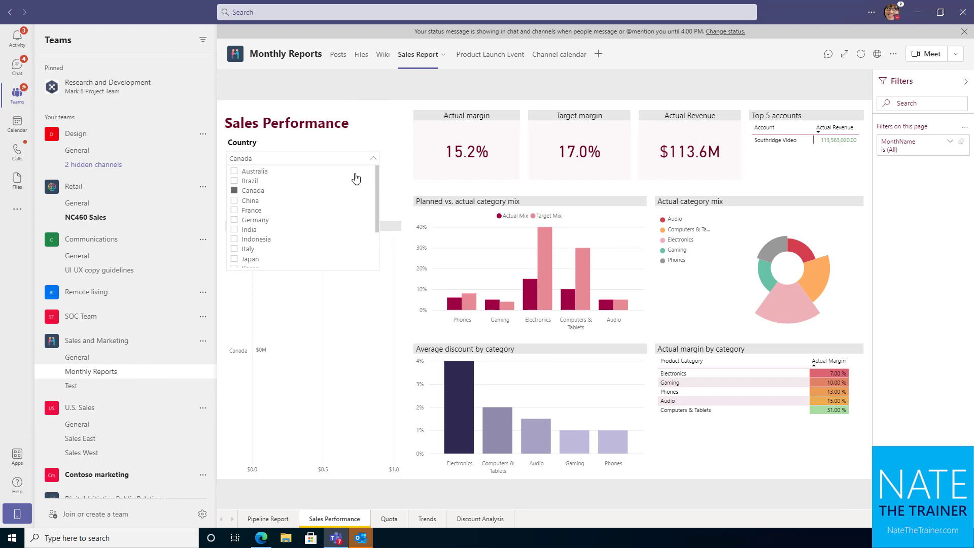
click(375, 159)
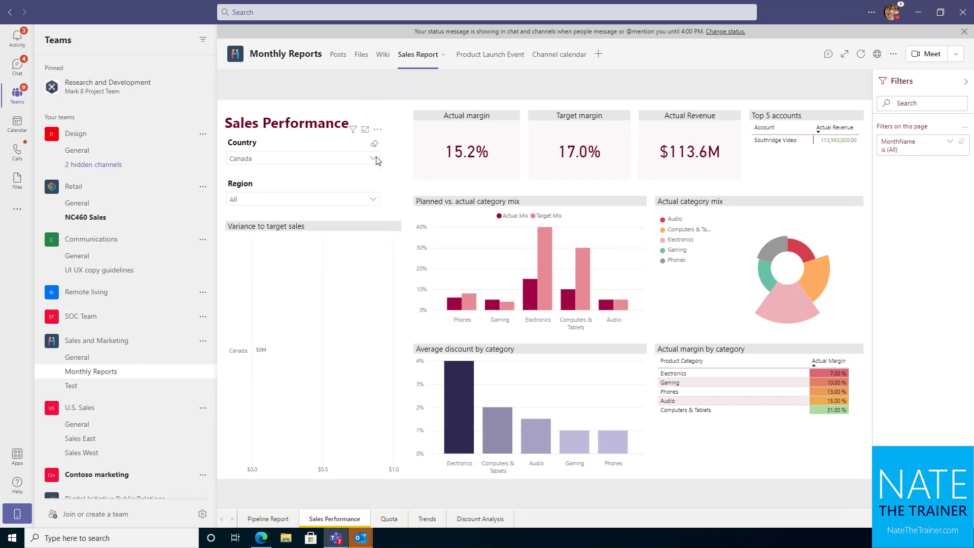
- View the Product Launch Event task board and the files stored in the Monthly Reports channel
click(500, 57)
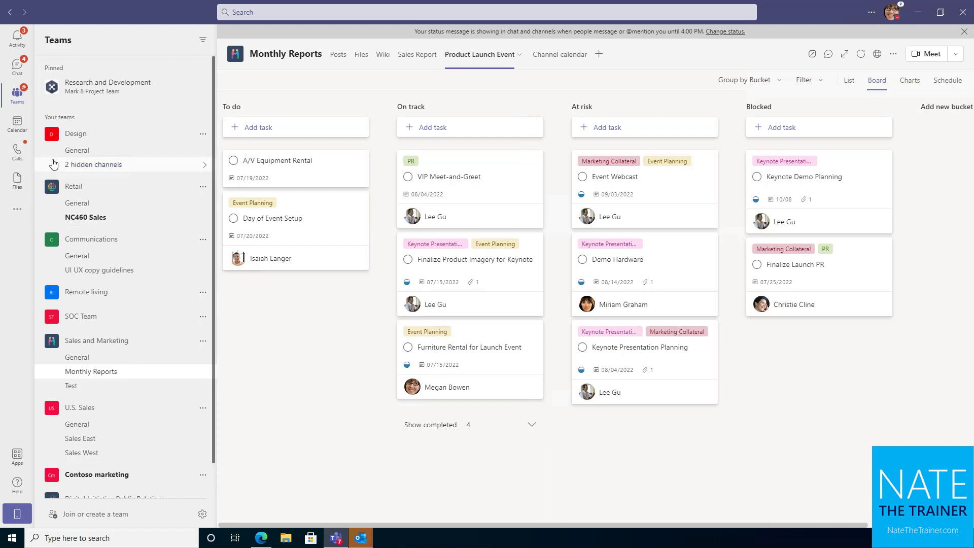
click(368, 60)
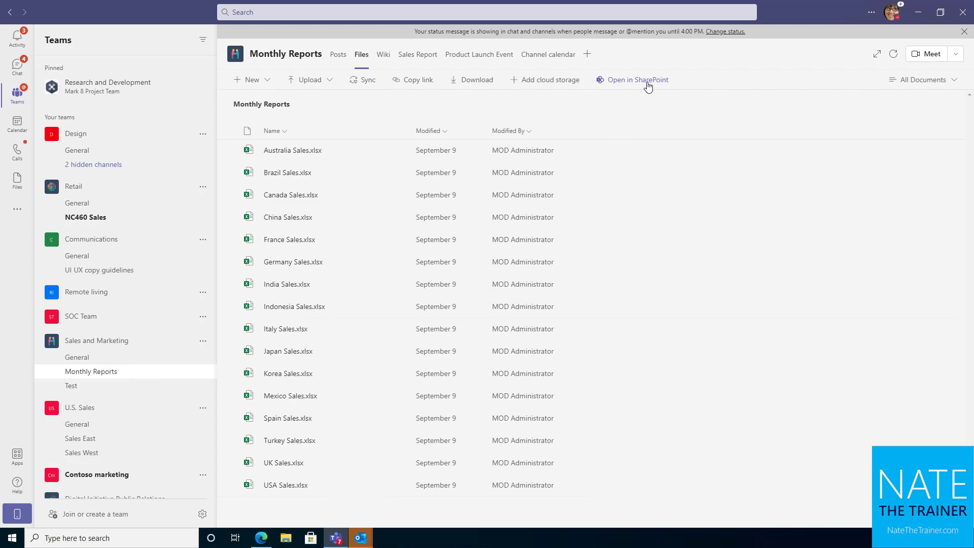
- Add a Lists tab to the Monthly Reports channel using the existing Product List, and look through its items
click(587, 54)
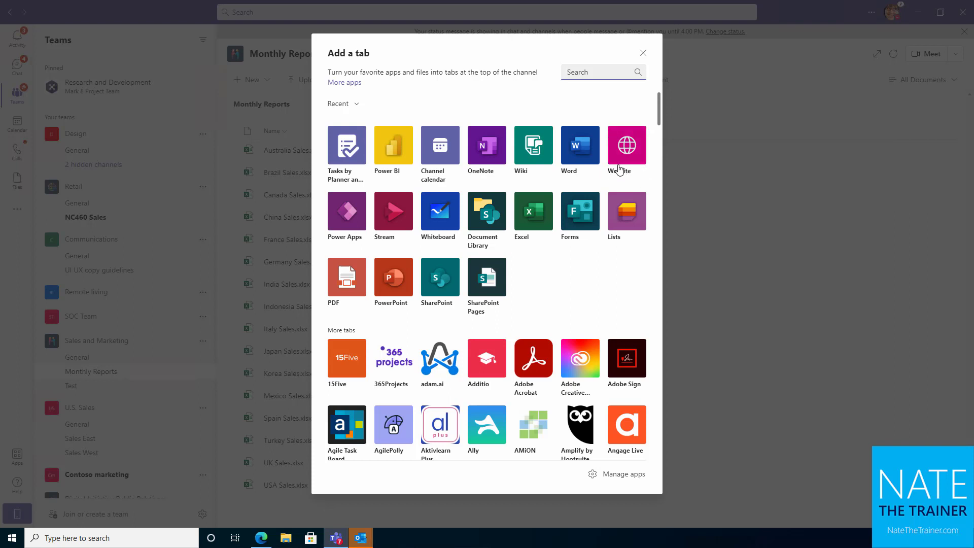
click(628, 212)
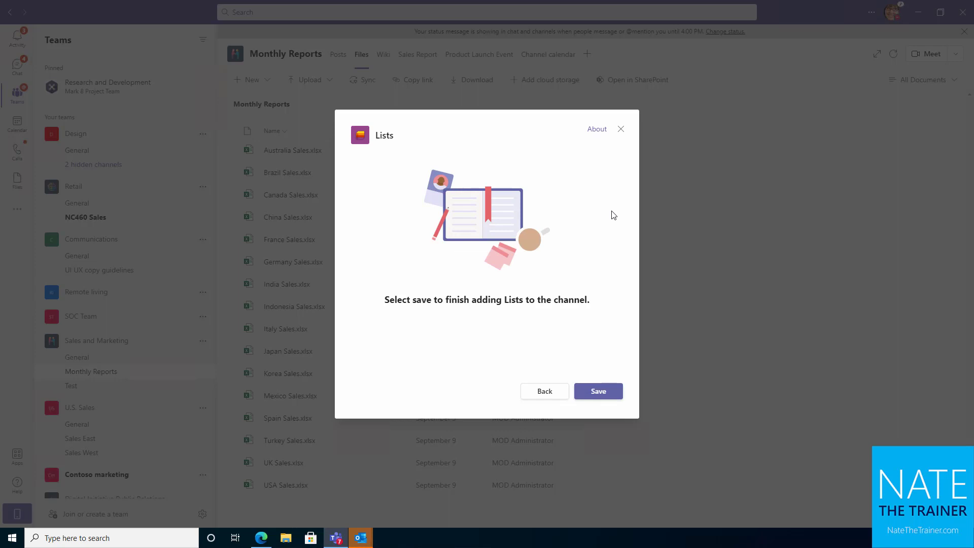
click(615, 392)
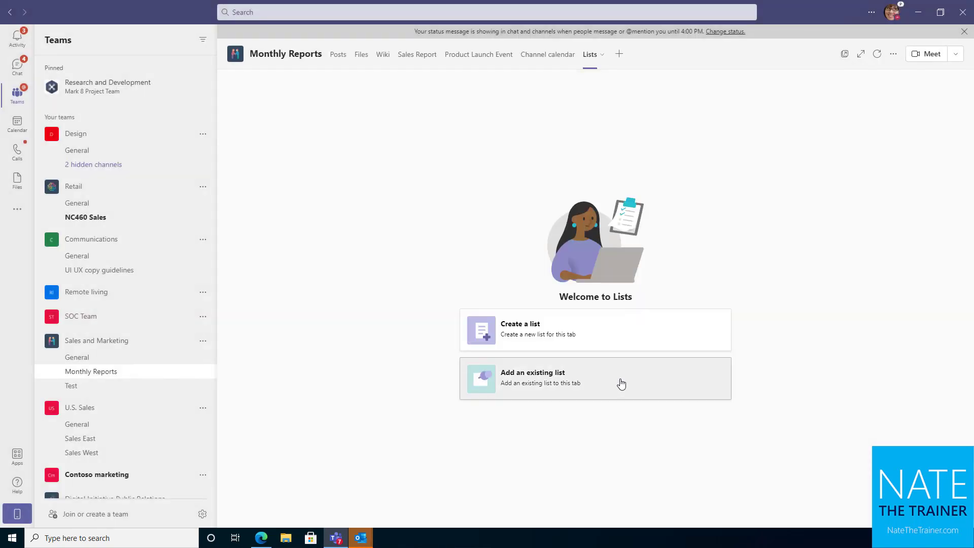
click(620, 386)
click(409, 270)
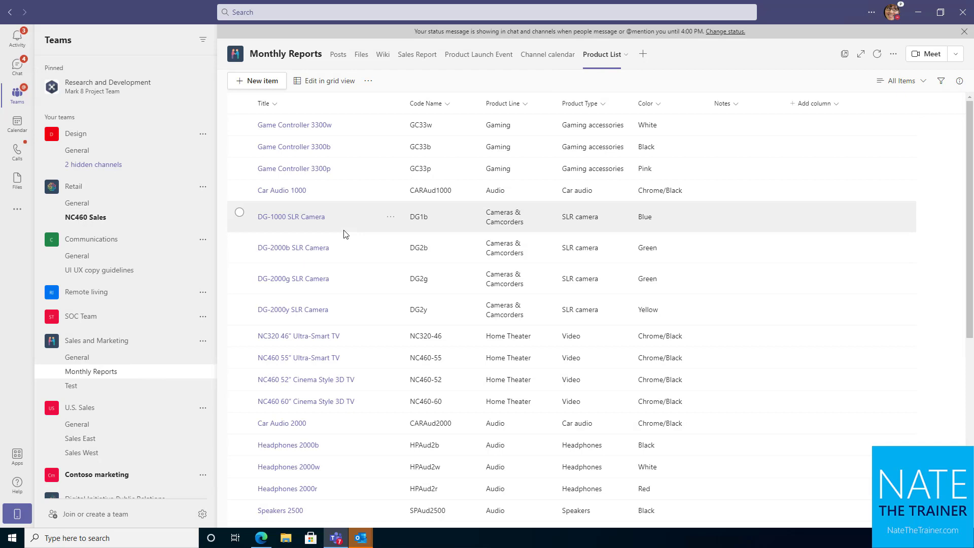
scroll(370, 269, down, 6)
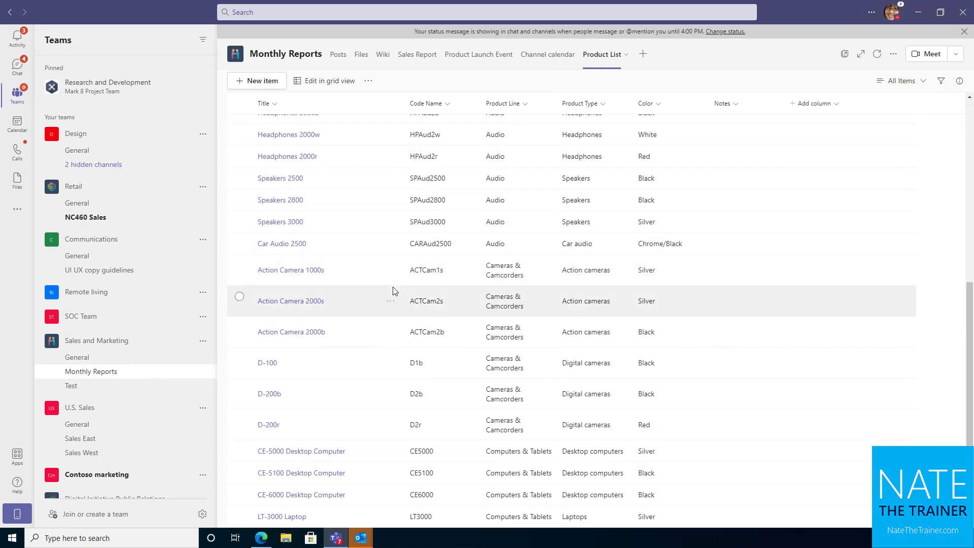
scroll(394, 289, up, 6)
- Browse the catalogue of apps that can be added as channel tabs, and close it without adding one
click(643, 54)
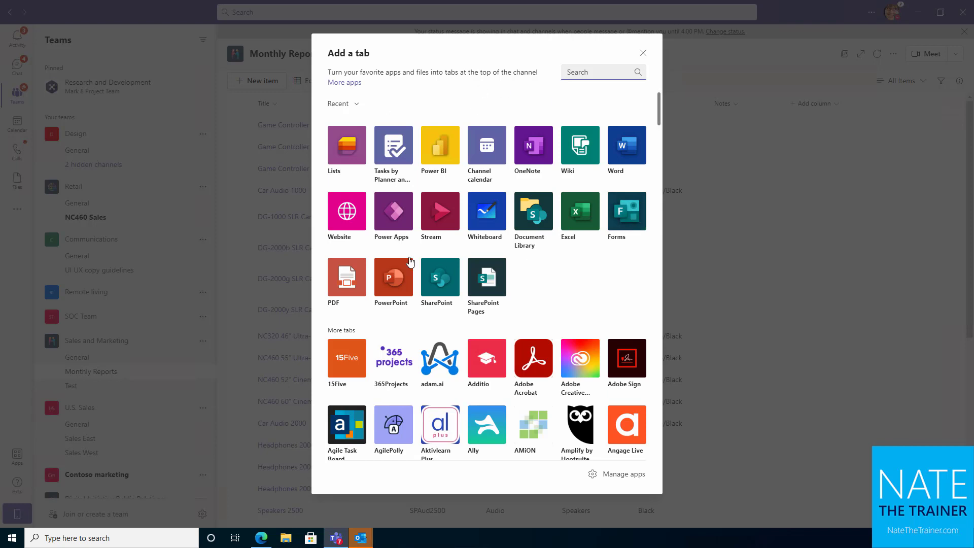
scroll(526, 291, down, 5)
scroll(526, 290, down, 15)
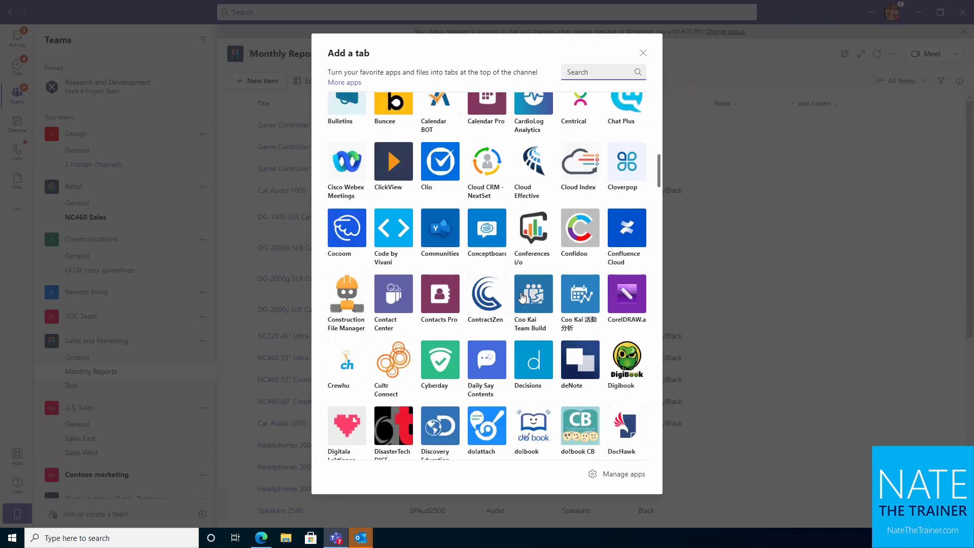
scroll(522, 297, down, 12)
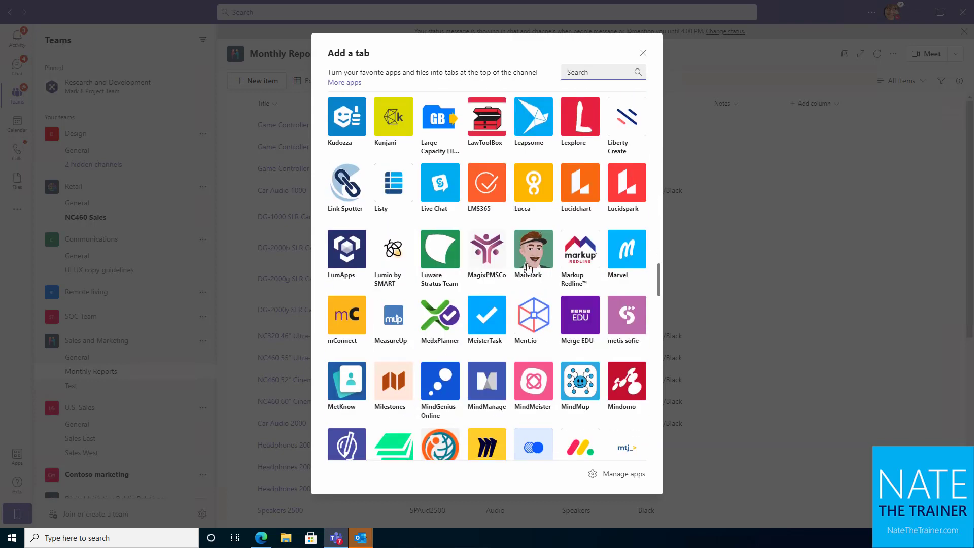
scroll(527, 269, down, 2)
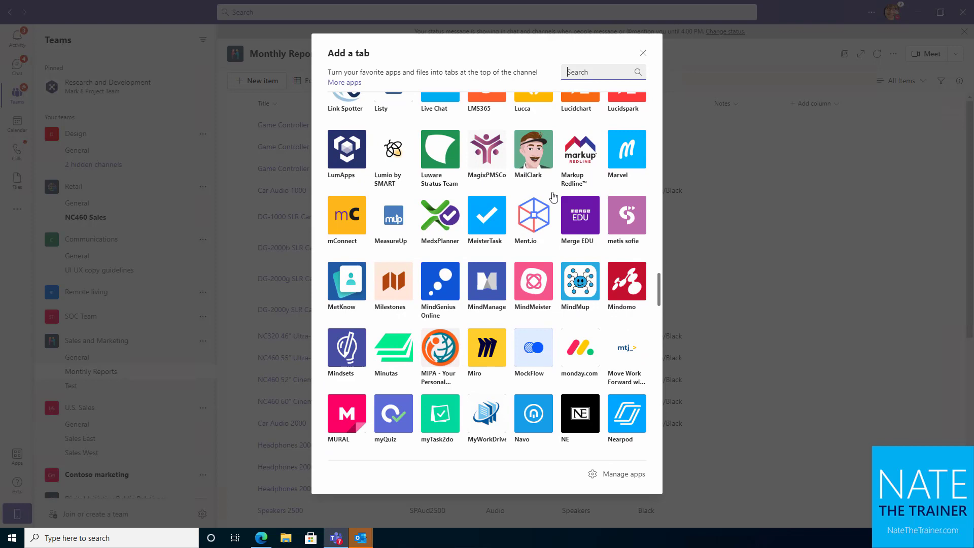
scroll(553, 195, down, 8)
scroll(553, 195, down, 3)
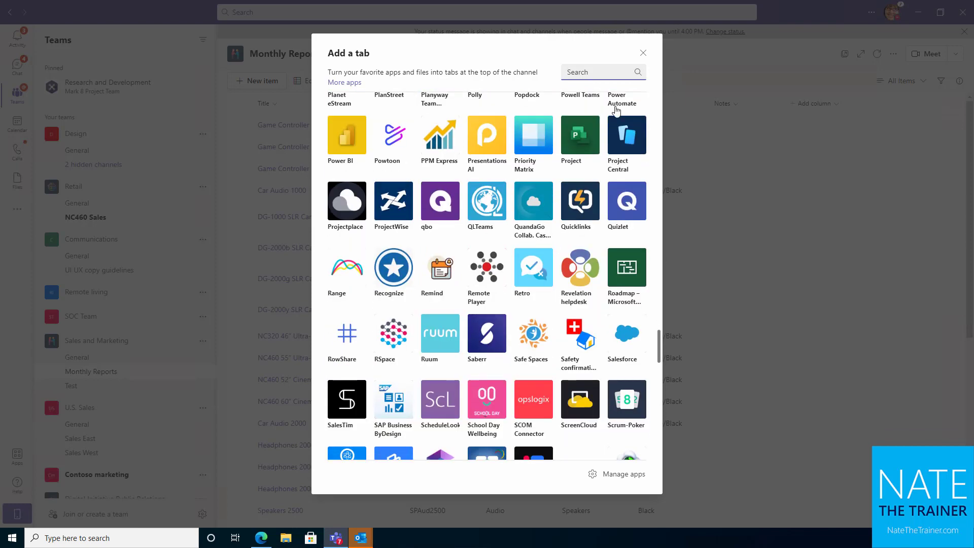
click(643, 53)
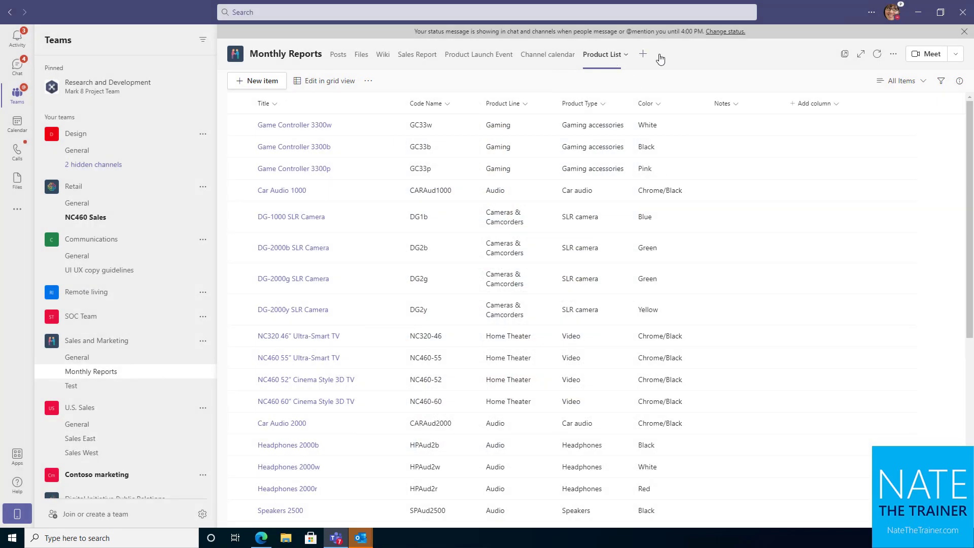
- Start a new conversation in the channel's posts and add the Forms messaging app to it
click(18, 99)
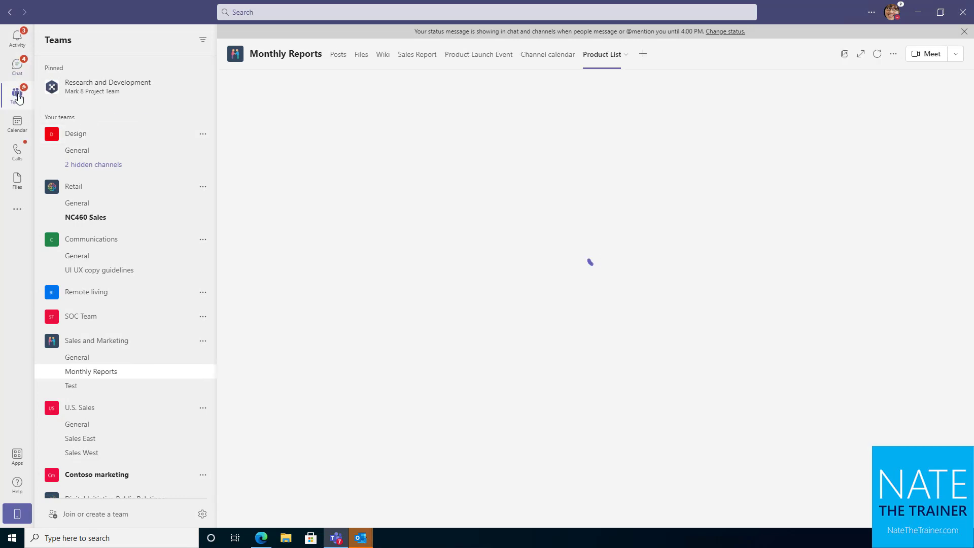
click(338, 57)
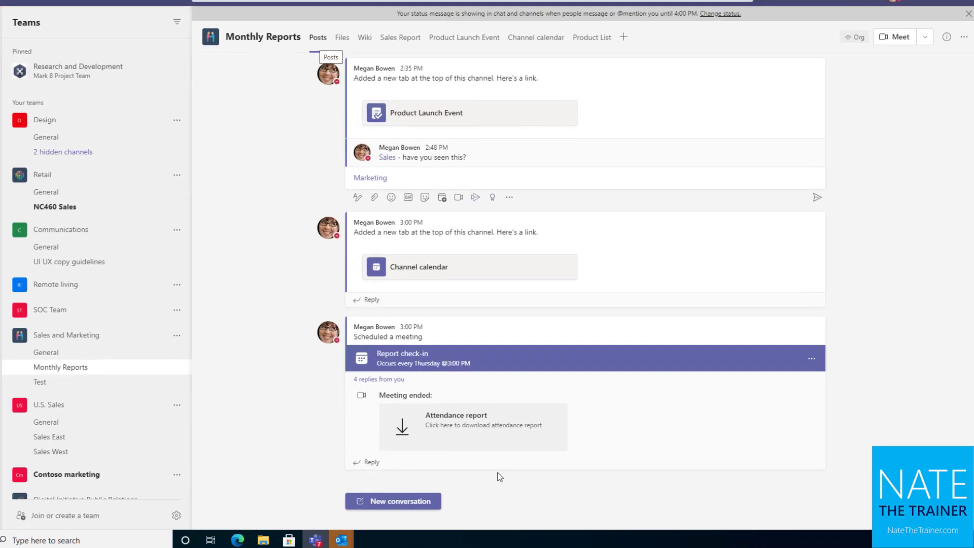
click(213, 514)
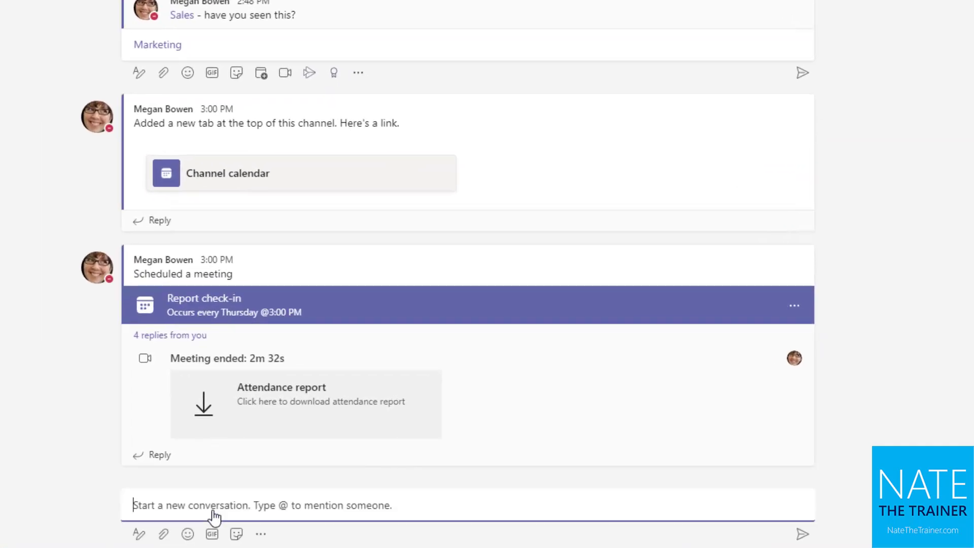
click(260, 535)
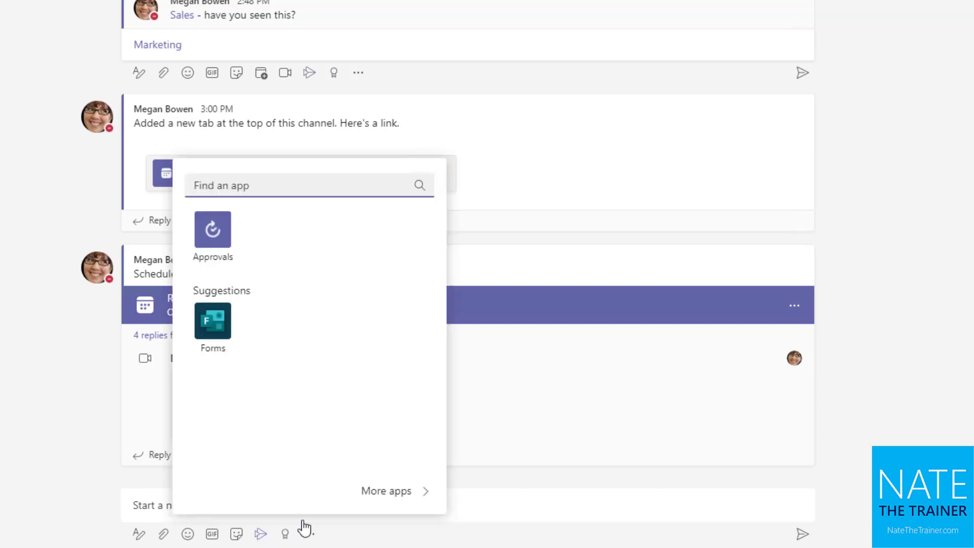
click(405, 496)
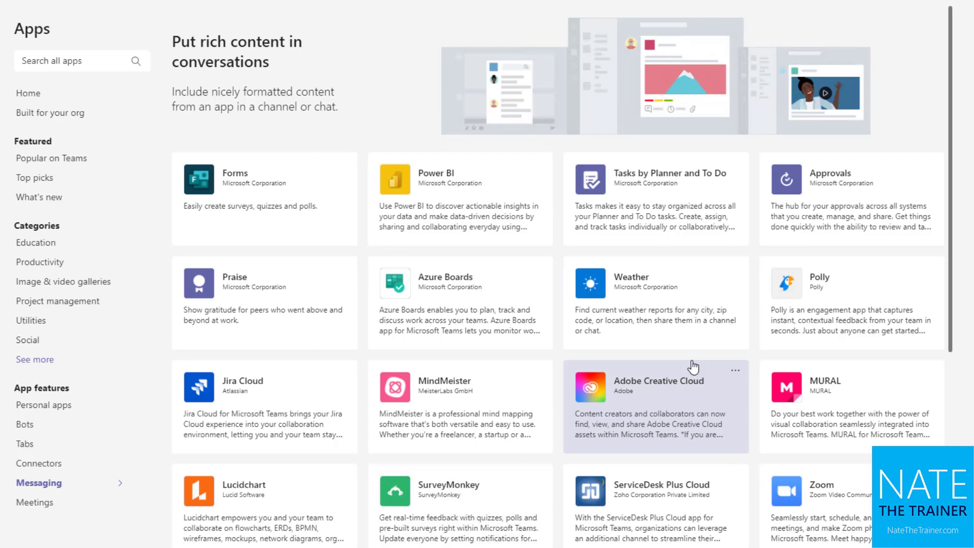
click(286, 222)
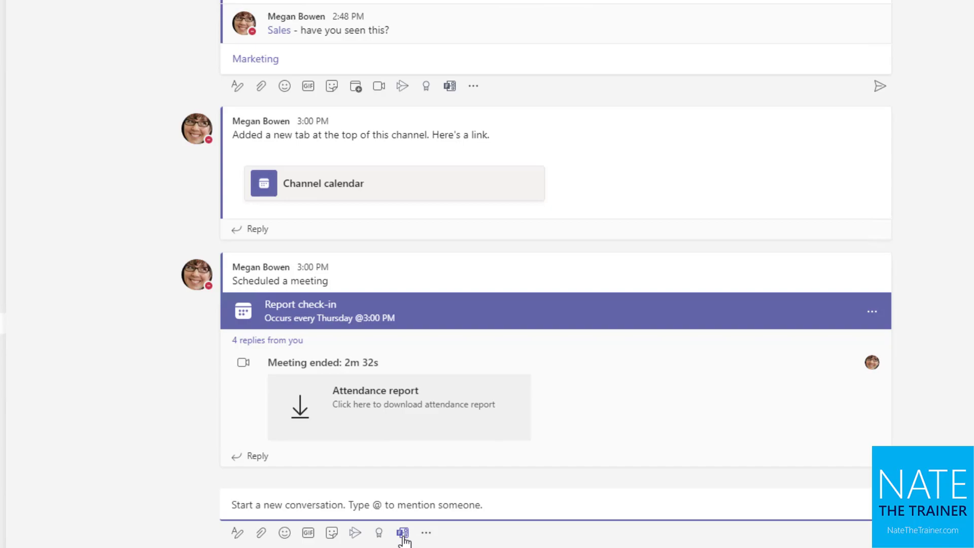
- Start a Forms poll in the conversation with the question "What is your favorite color?"
click(403, 535)
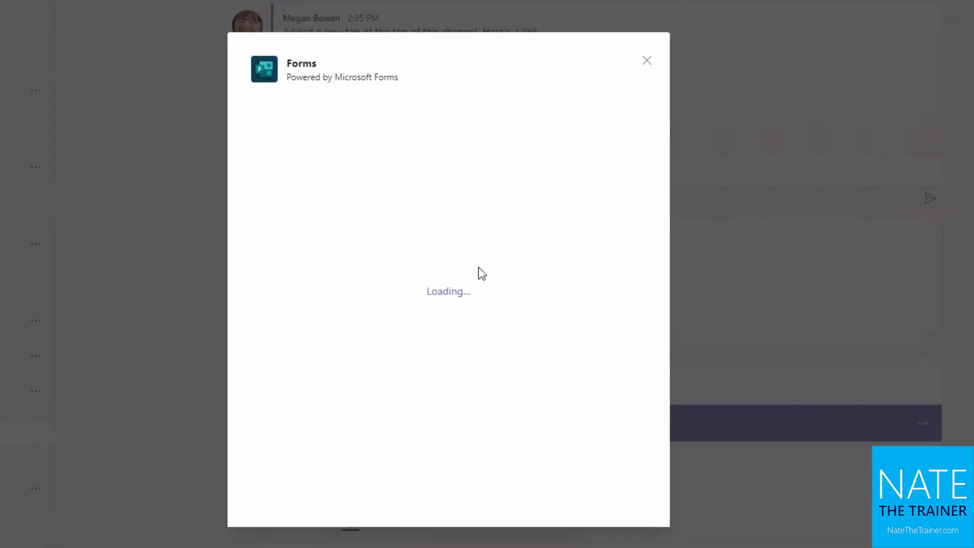
click(381, 136)
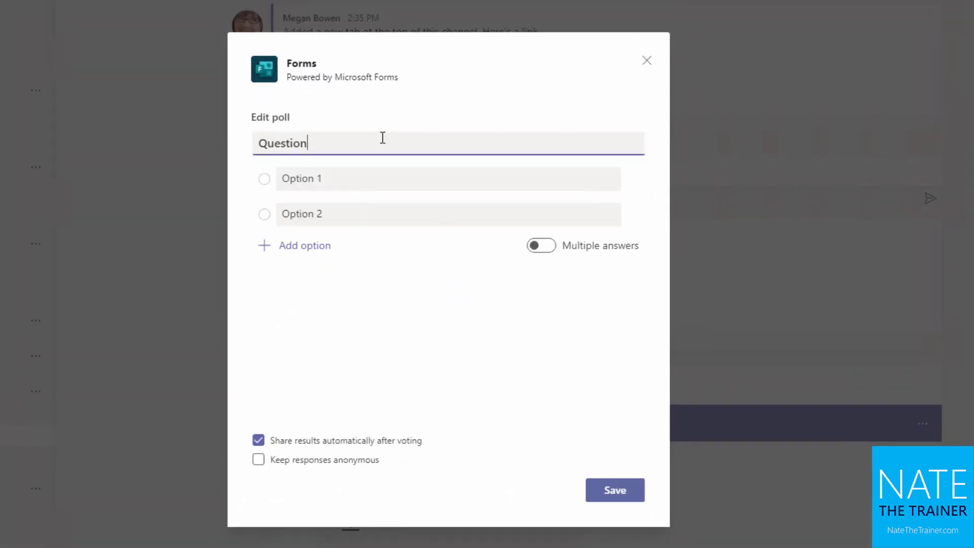
text(W)
key(ctrl+a)
text(What is your favorite color?)
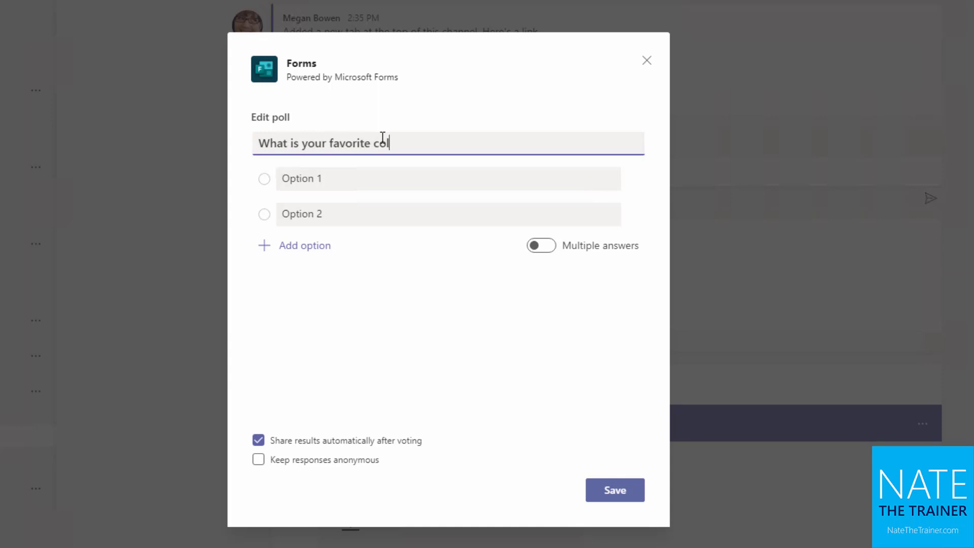
- Give the poll the answer options Blue, Red, Green and Yellow, and save it for posting to the channel
click(430, 173)
text(Blue)
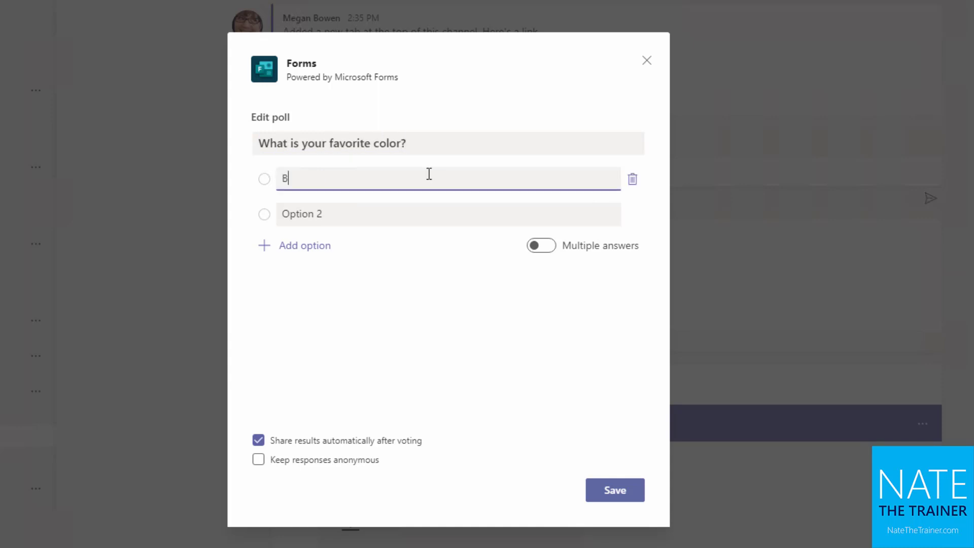
click(310, 242)
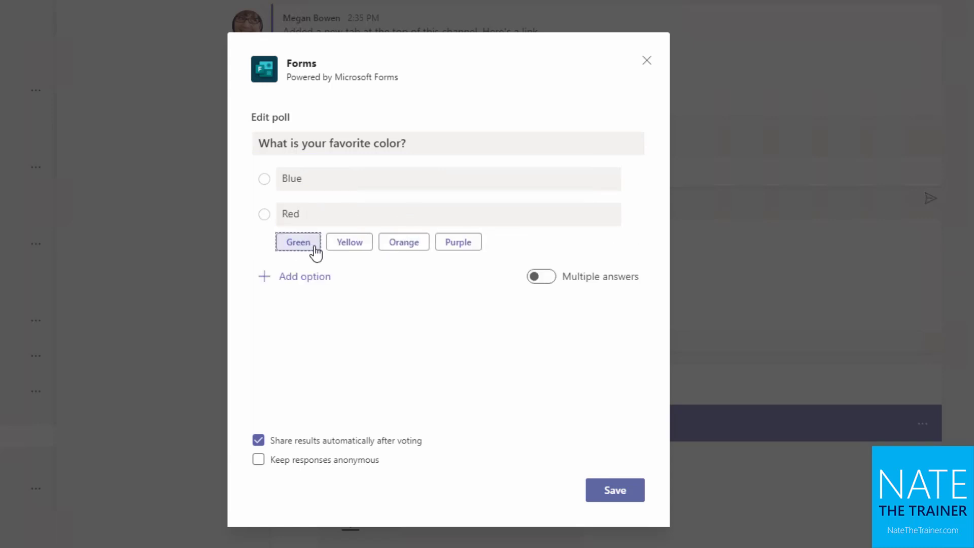
click(315, 252)
click(304, 286)
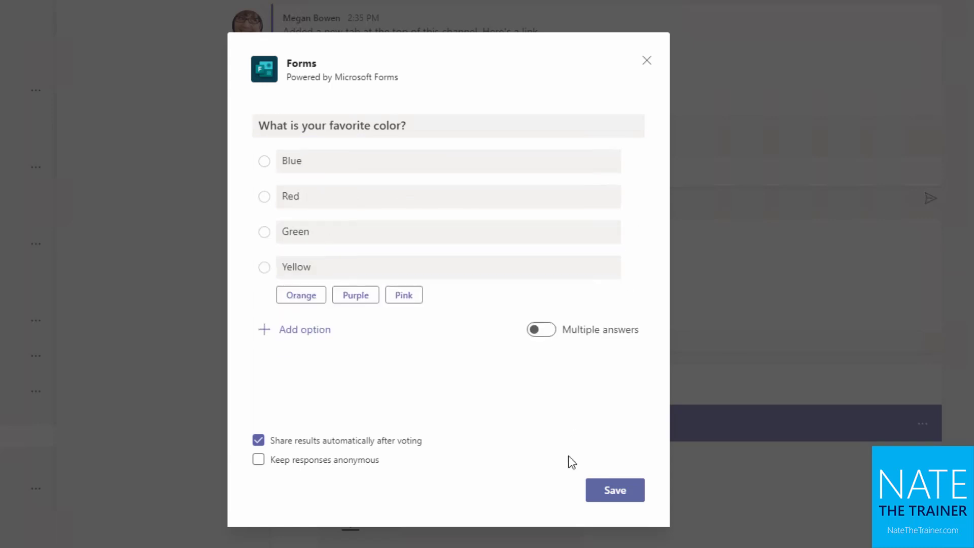
click(615, 490)
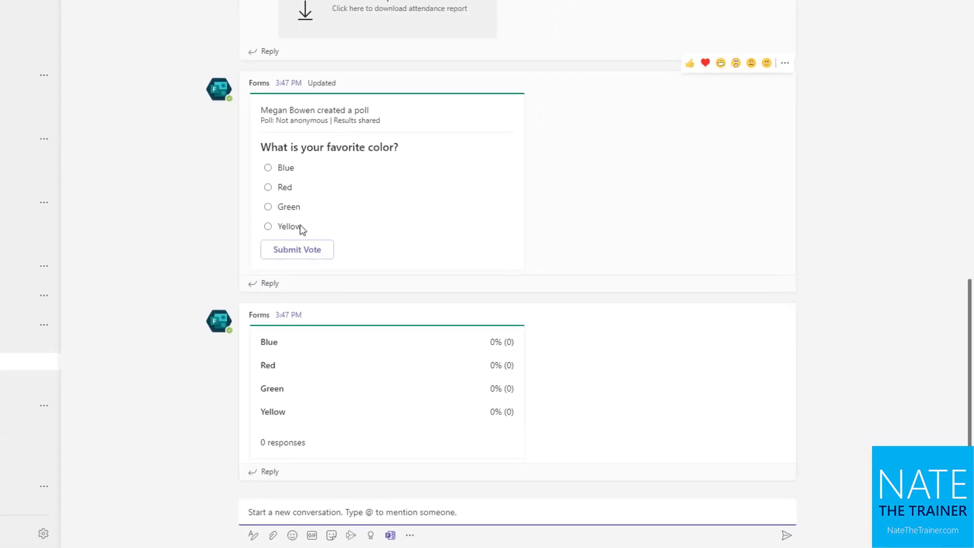
- Submit a vote for Blue in the favorite color poll and bring up the available messaging apps
click(269, 169)
click(302, 250)
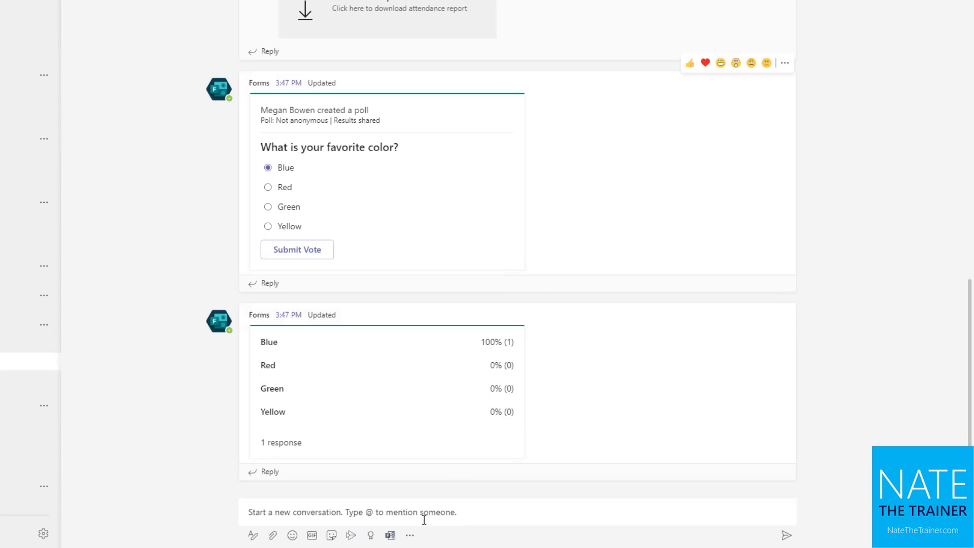
click(410, 536)
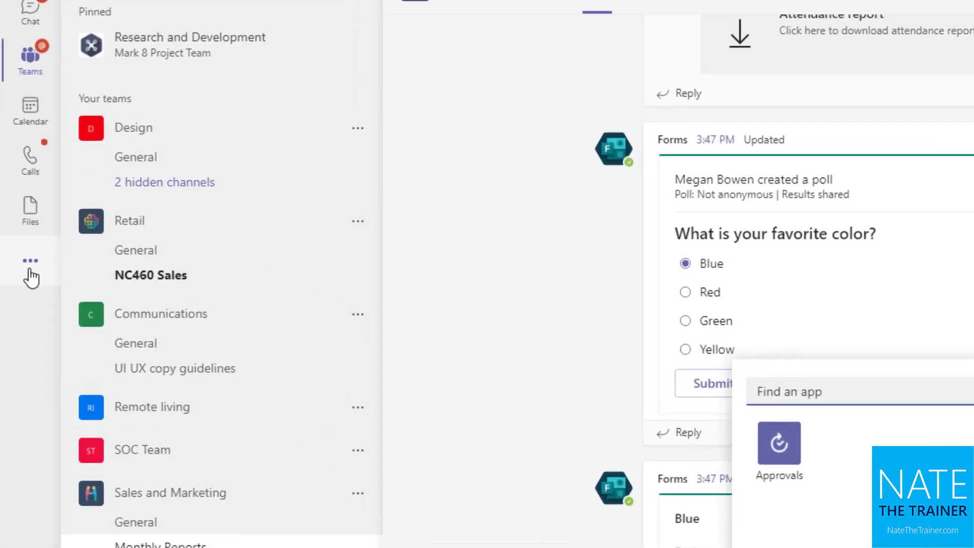
- Pin the Tasks by Planner and To Do app and open its Product Launch Event plan under Sales and Marketing
click(18, 217)
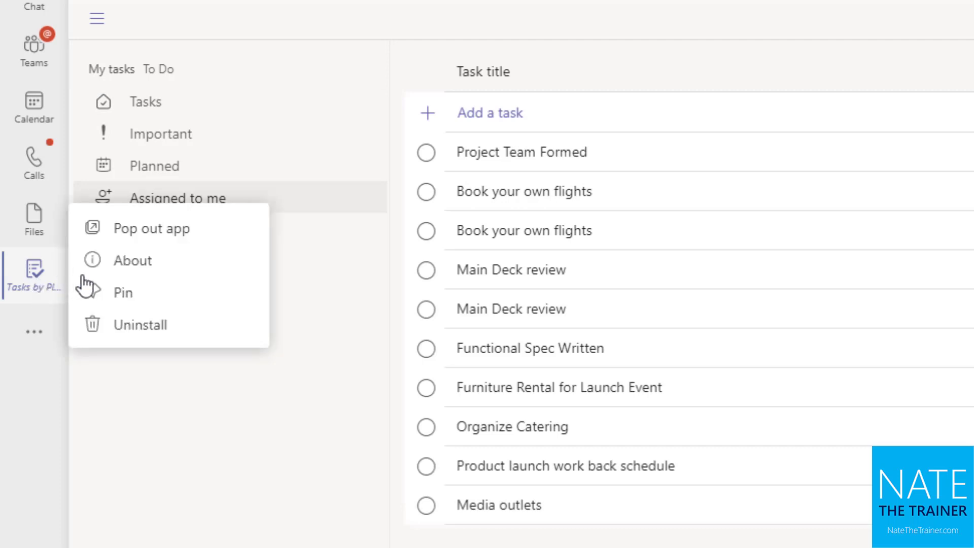
click(127, 293)
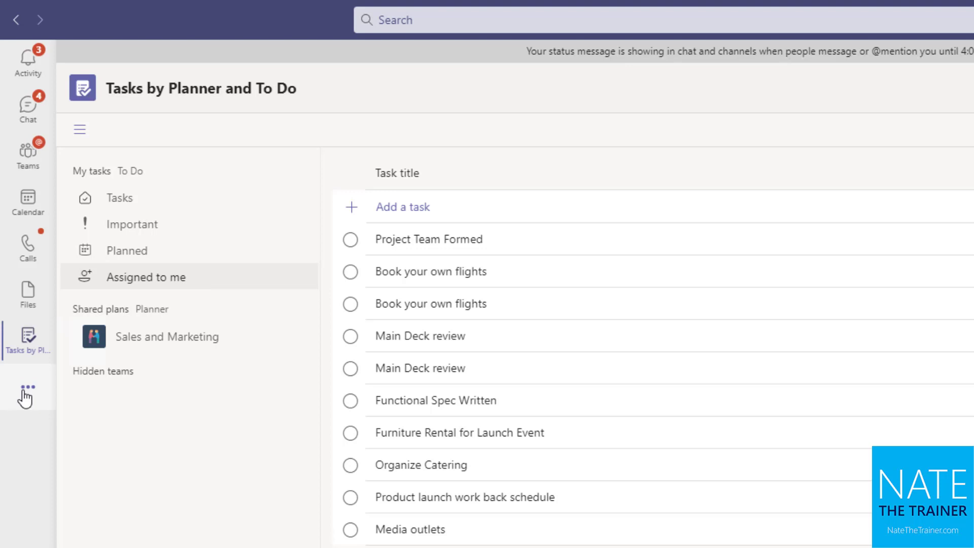
click(153, 340)
click(158, 375)
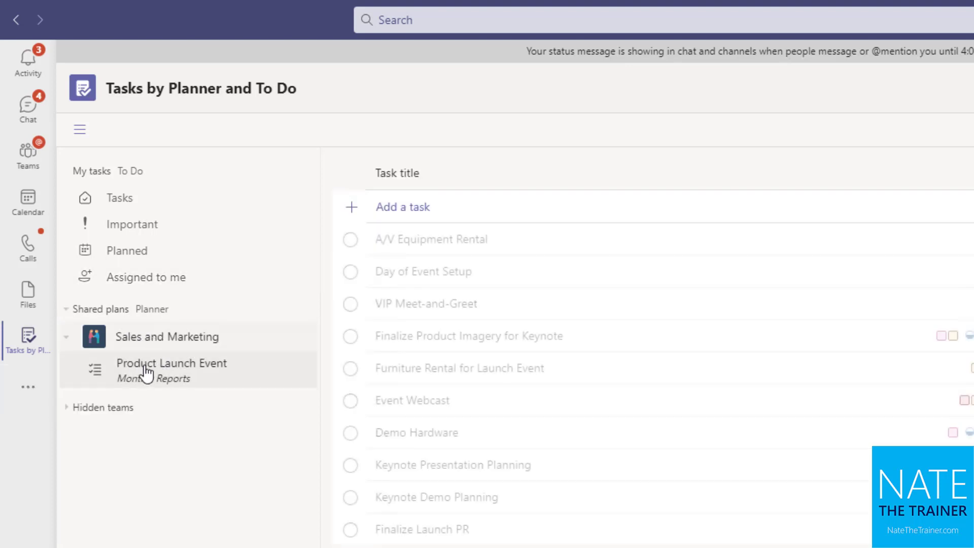
- Expand the hidden Mark 8 Project Team and compare its Mark 8 Project Plan with the Product Launch Event plan
click(102, 411)
click(134, 440)
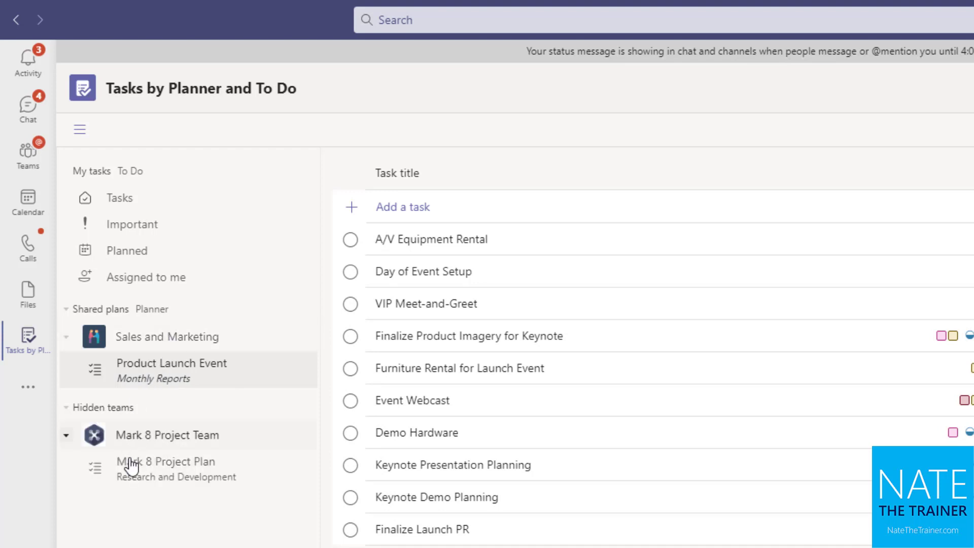
click(154, 477)
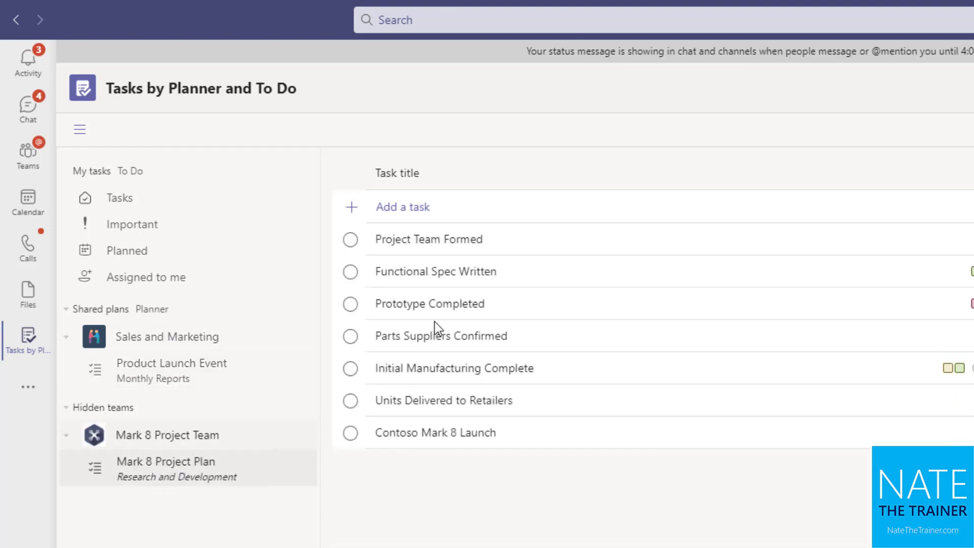
click(213, 378)
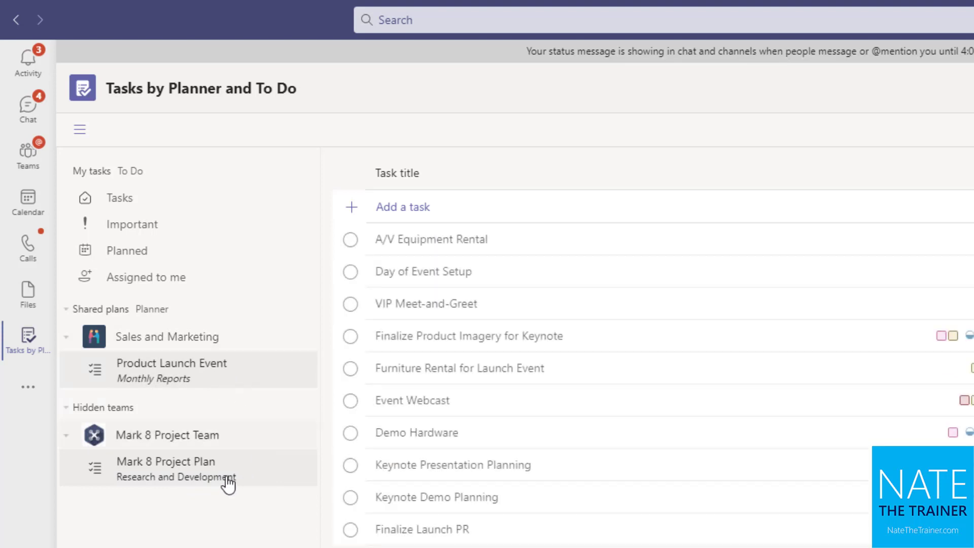
click(229, 485)
click(222, 374)
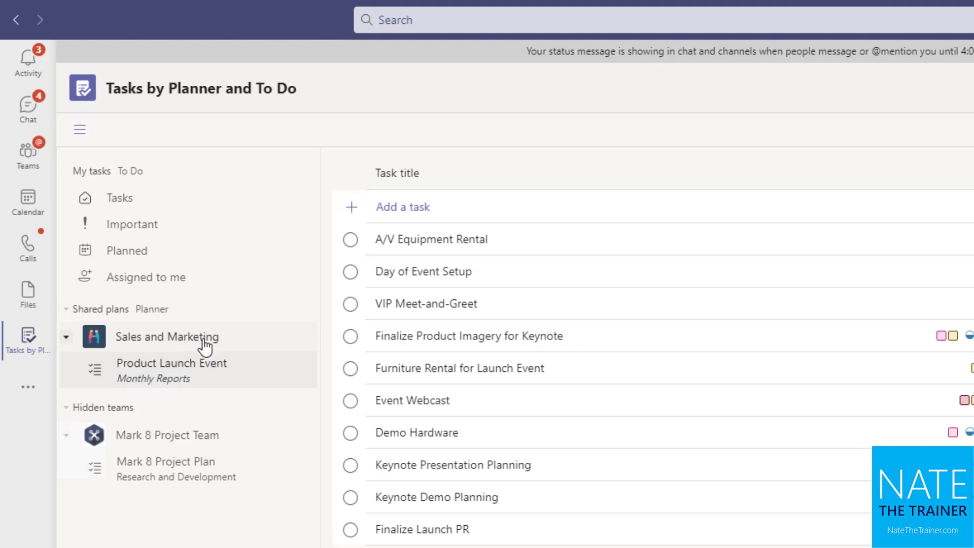
- Review the personal To Do lists Tasks, Planned, Important and Assigned to me
click(164, 208)
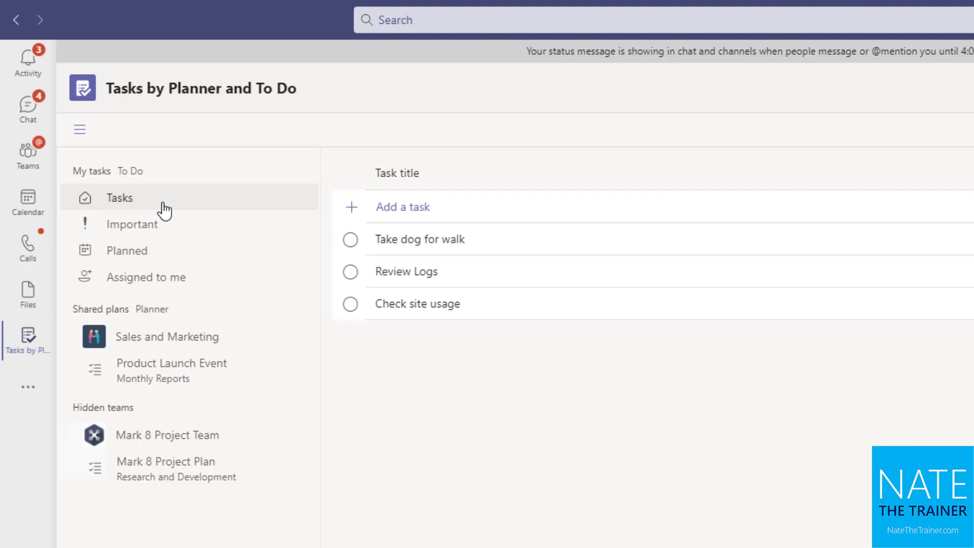
click(171, 254)
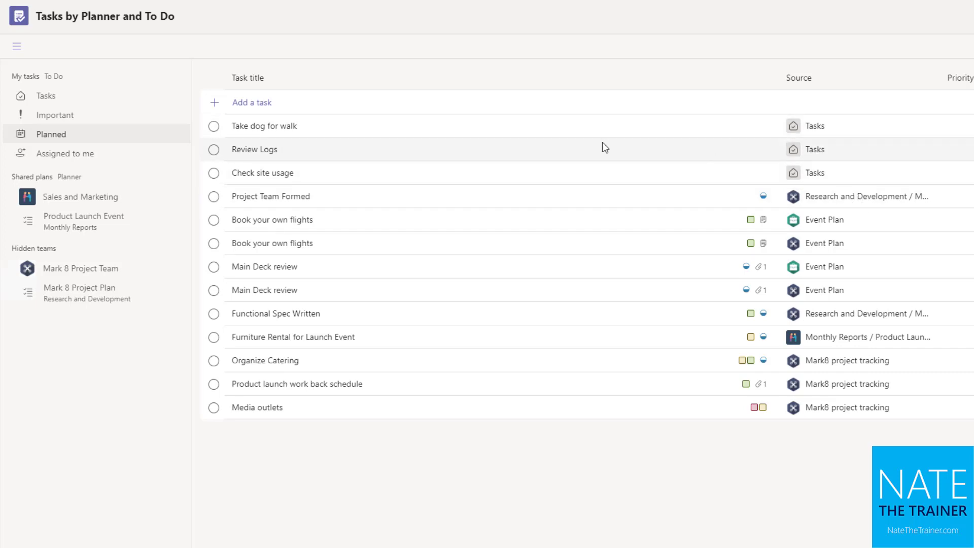
click(71, 117)
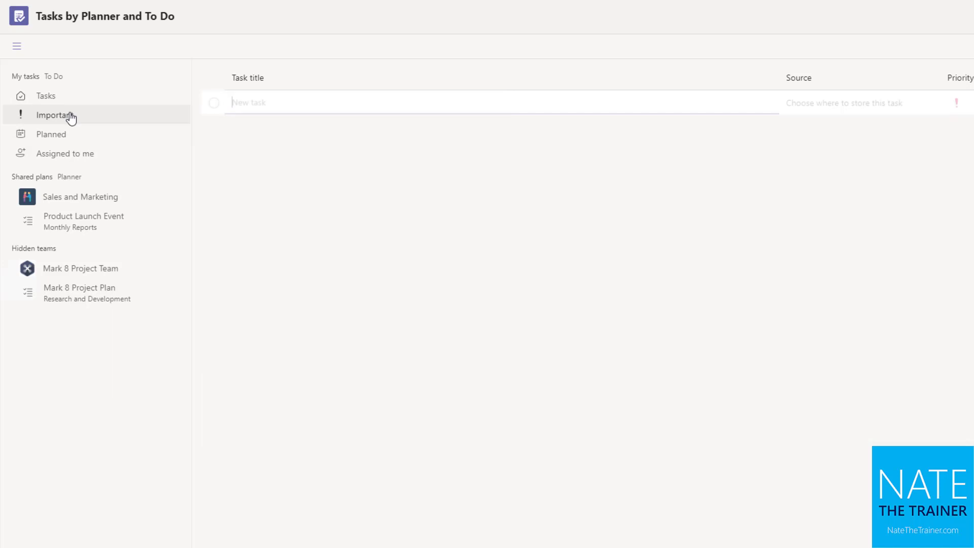
click(67, 160)
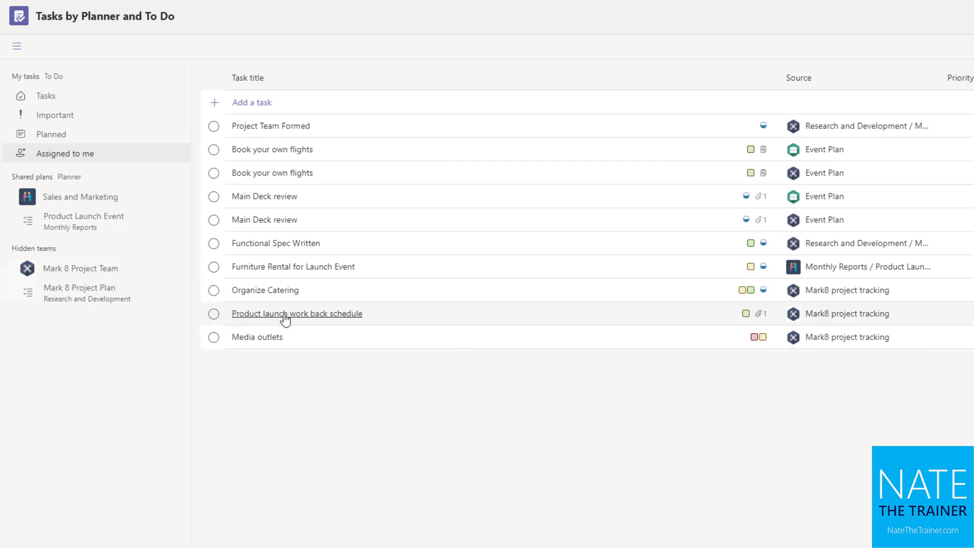
- Create a Shifts schedule for the Design team in the Central Time (US & Canada) zone with Chicago as closest city, skipping the tour
click(18, 224)
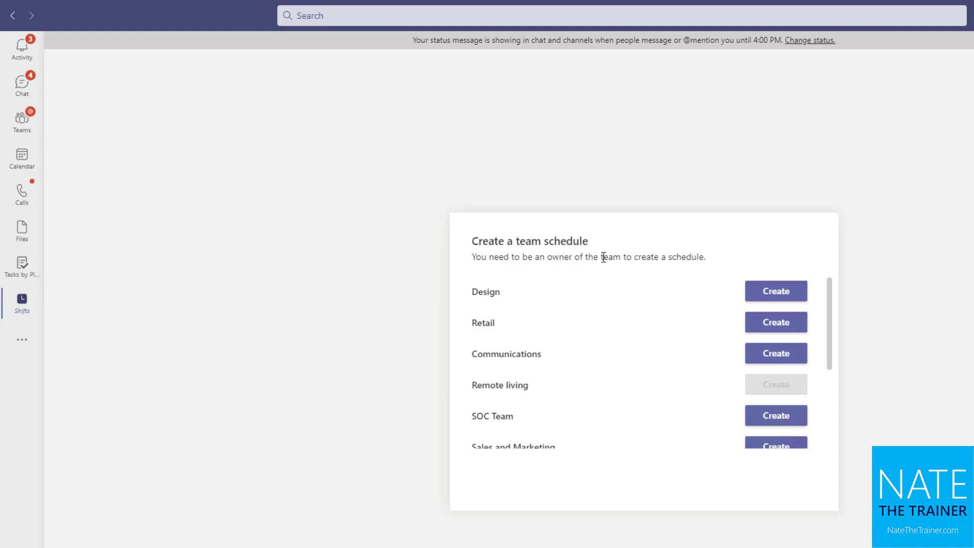
click(772, 296)
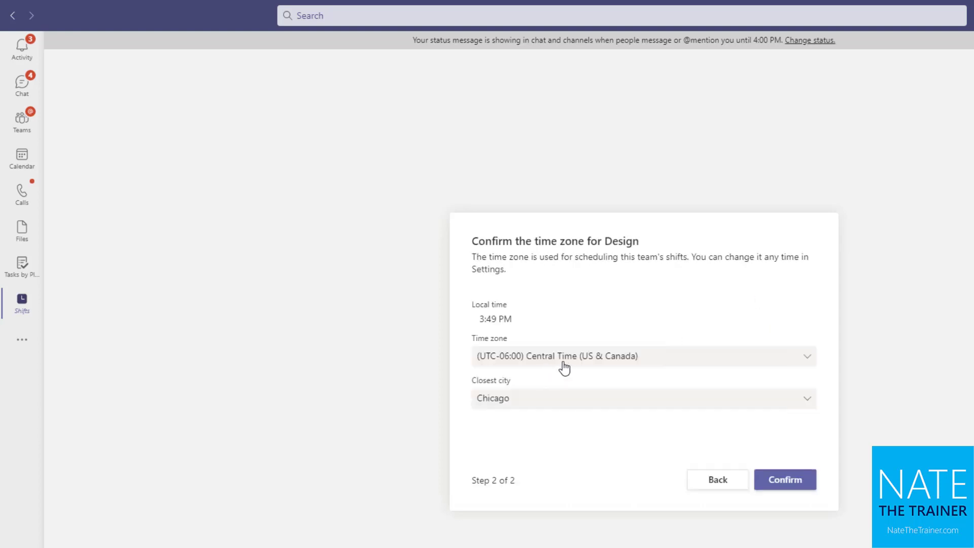
click(785, 479)
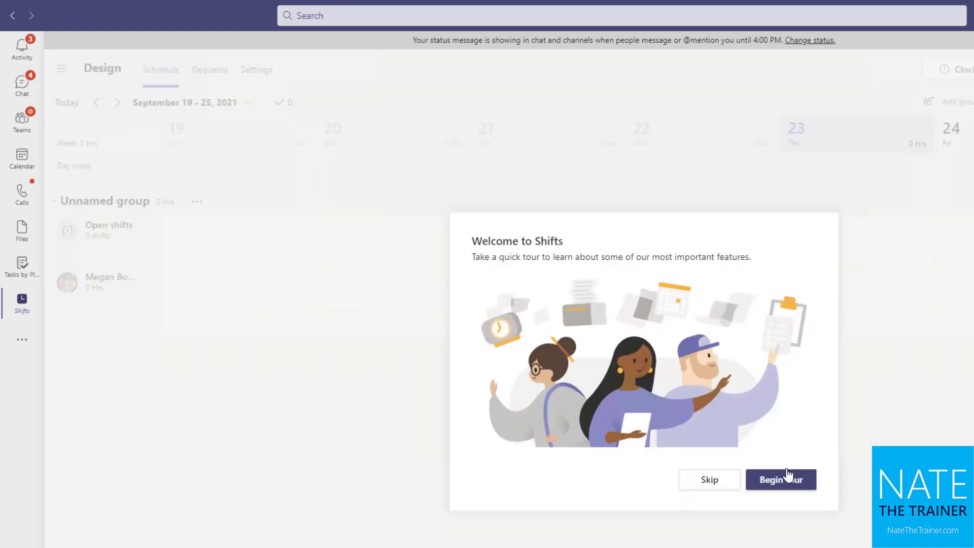
click(731, 482)
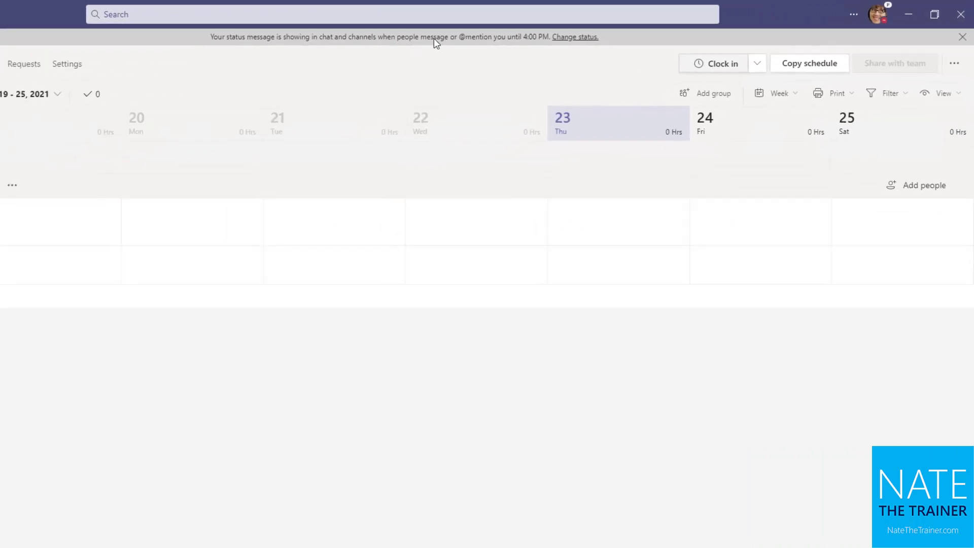
- Examine the new time off request form in the Design schedule's requests and cancel it without sending
click(30, 67)
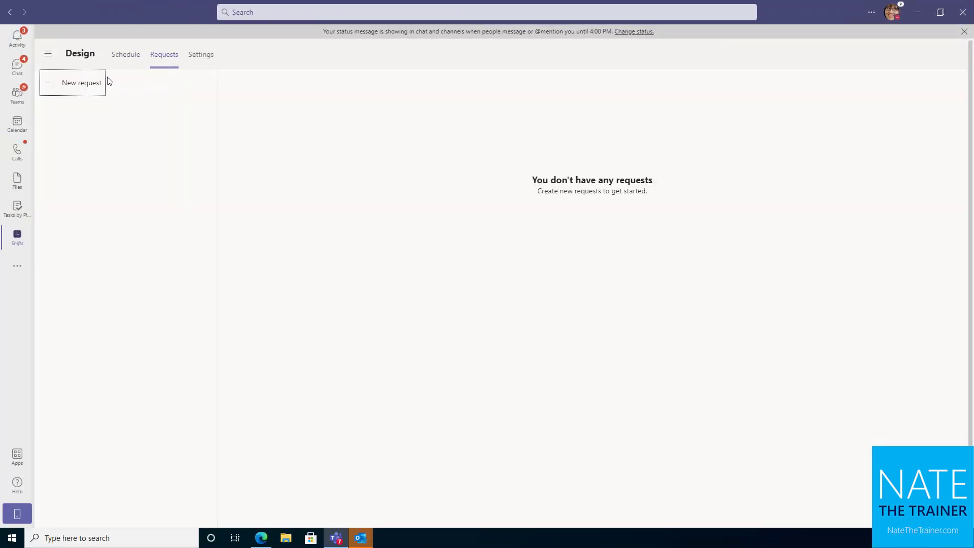
click(81, 82)
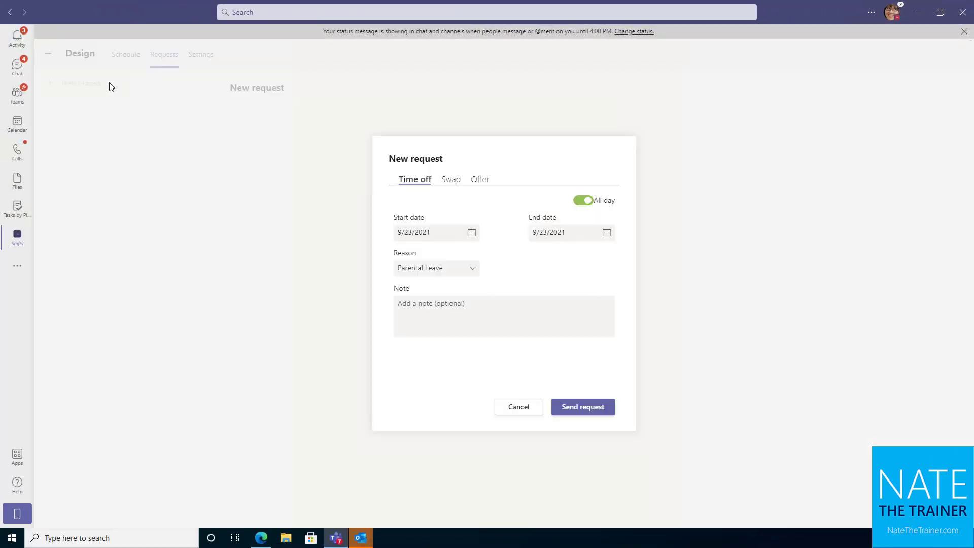
click(509, 412)
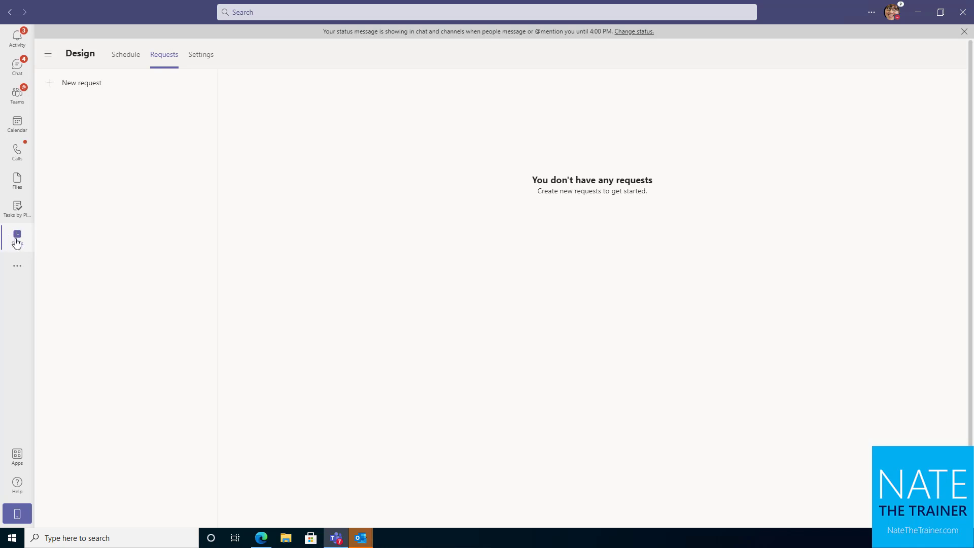
- Check the list of all Shifts schedules and close it again
click(47, 54)
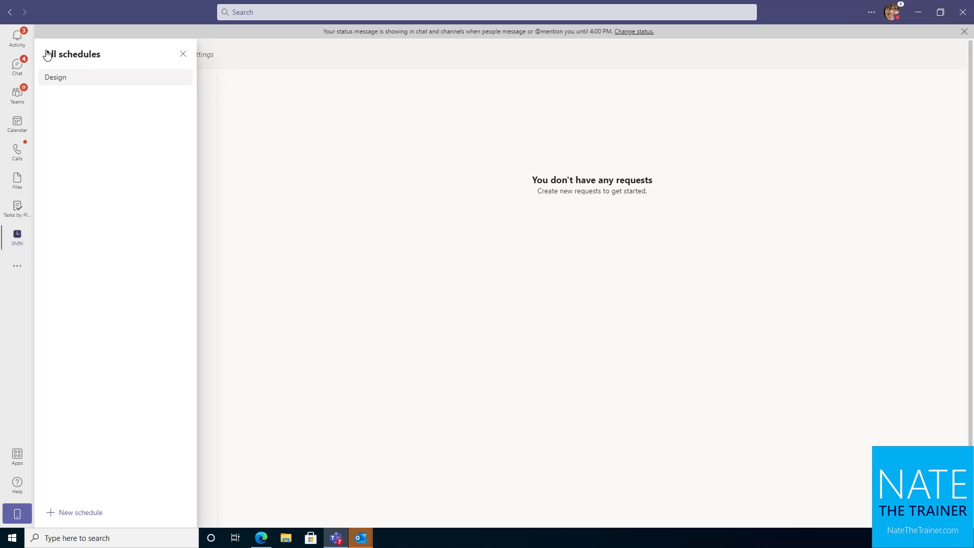
click(175, 54)
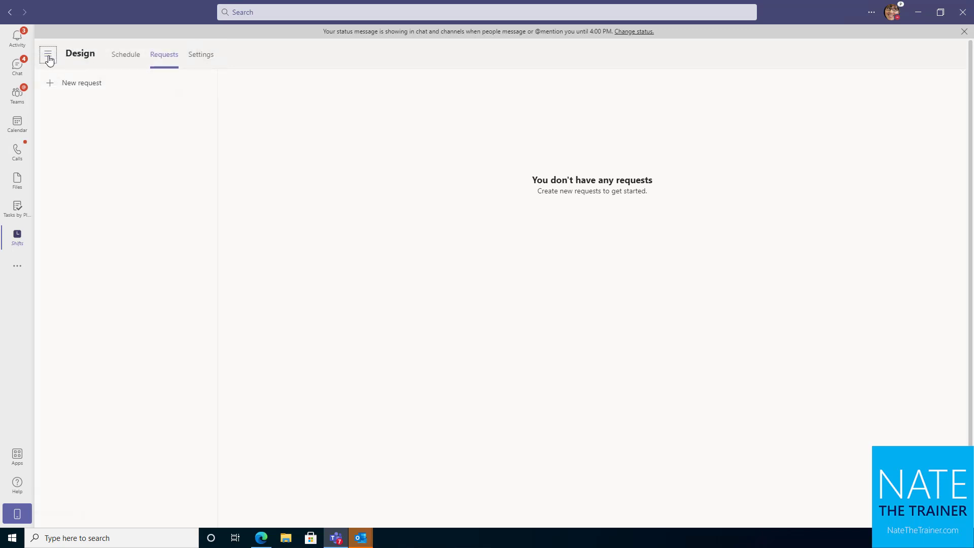
click(48, 54)
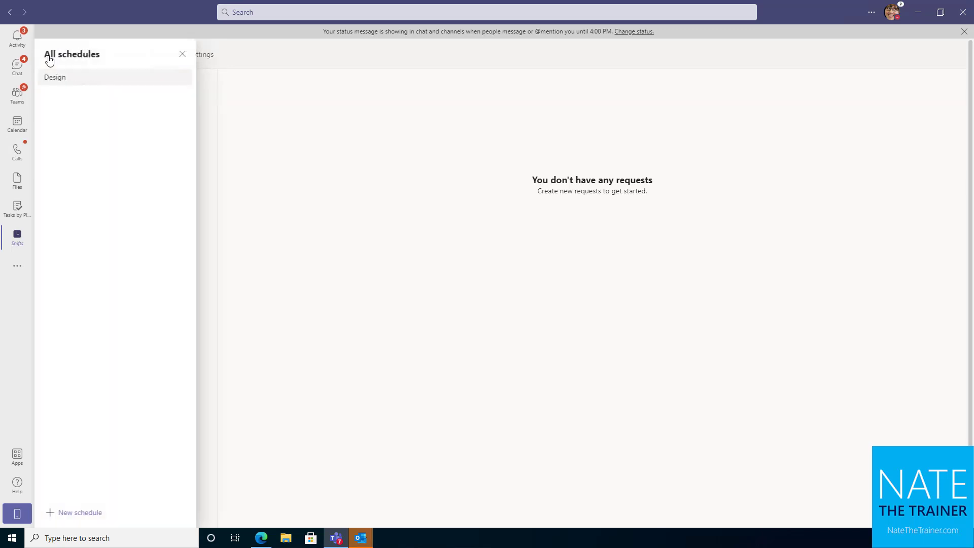
click(185, 55)
- Open the Insights app, view its Protect time page and preview the Virtual Commute before closing it
click(23, 268)
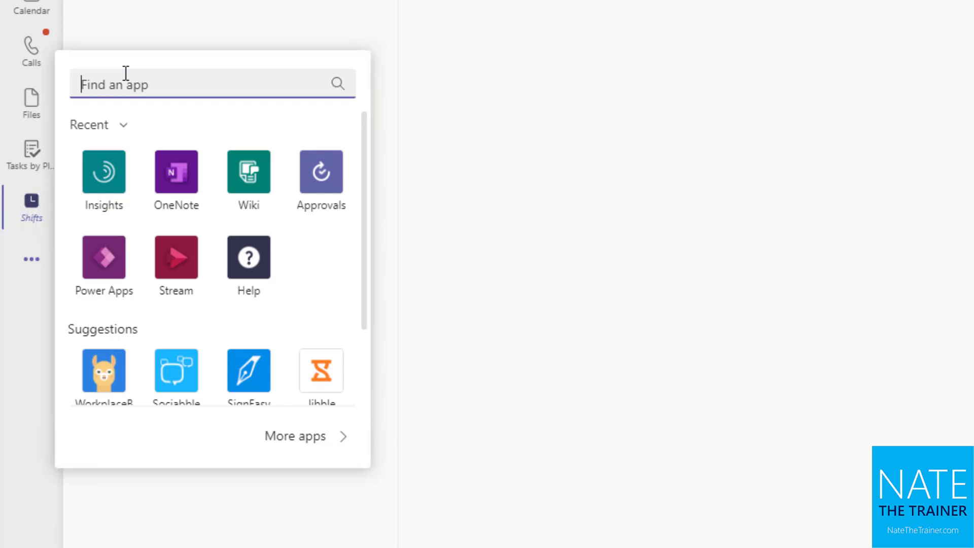
click(102, 203)
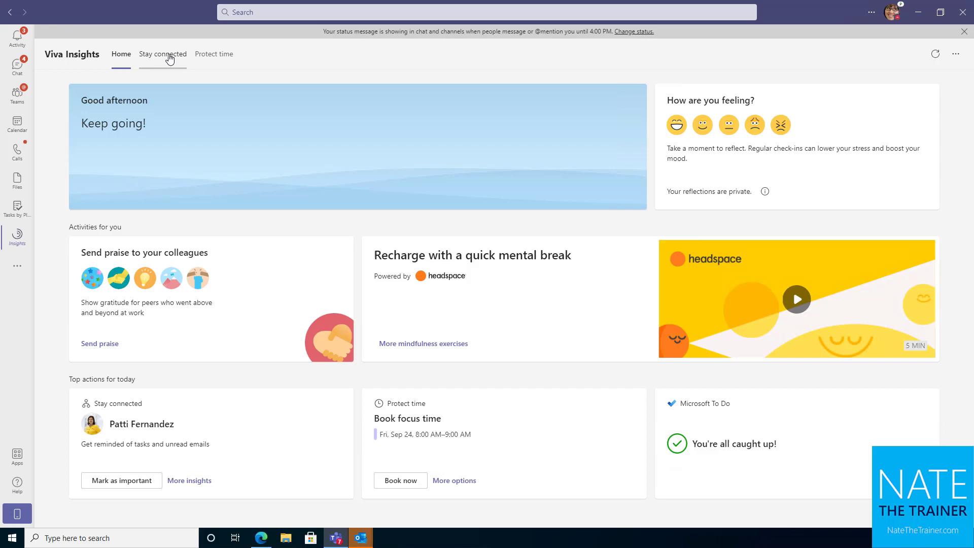
click(211, 57)
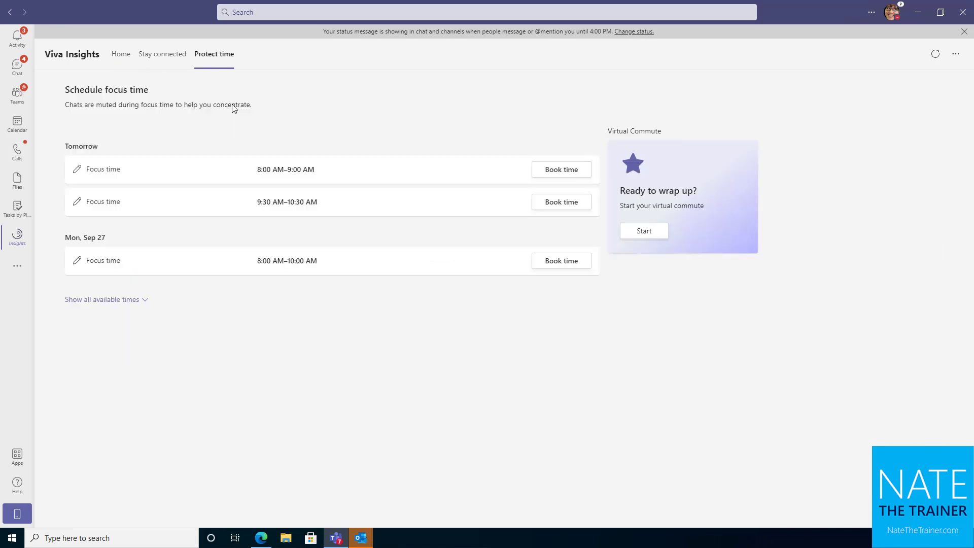
click(650, 233)
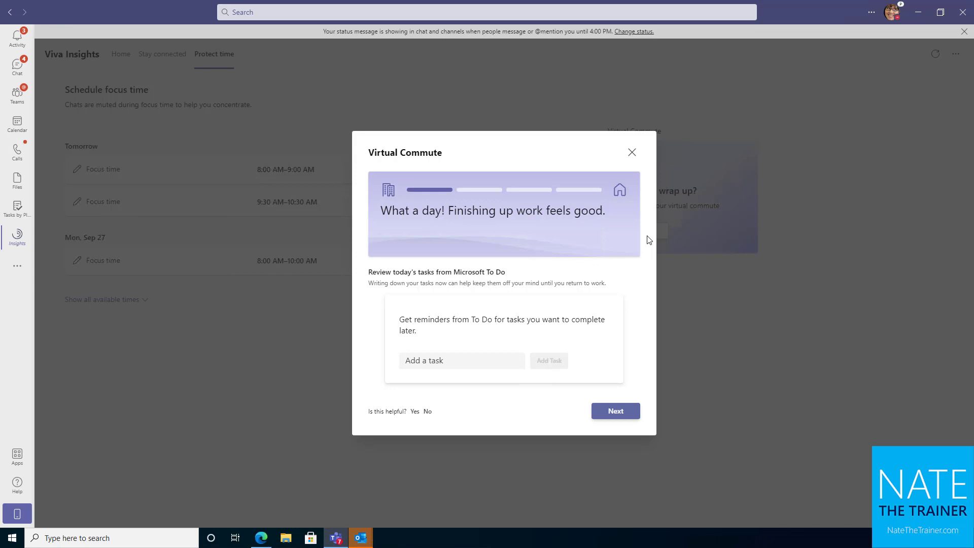
key(Escape)
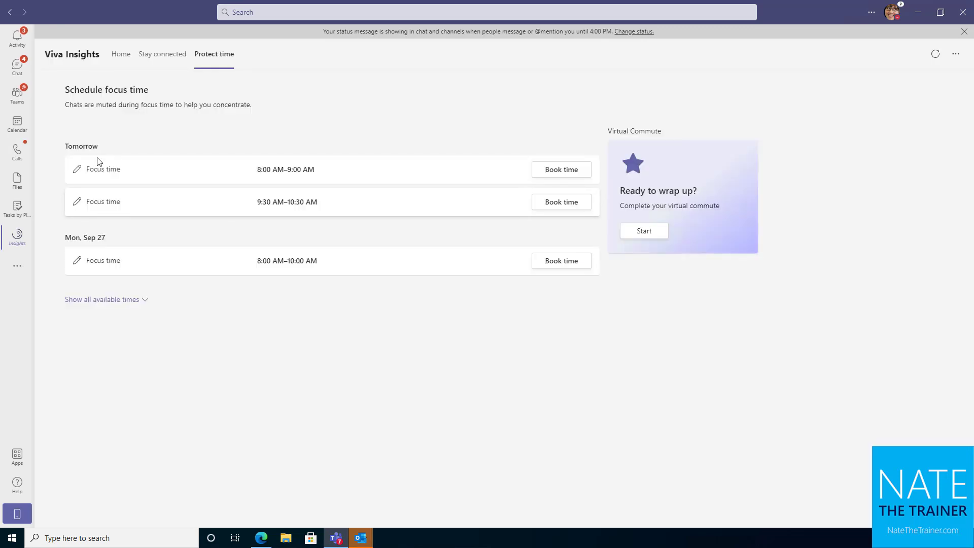